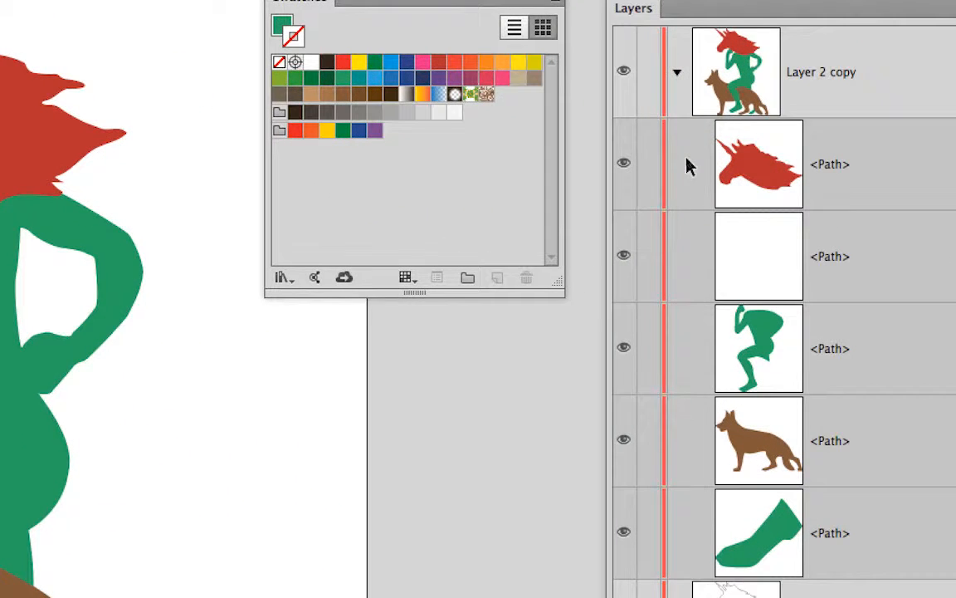
# Lock all five paths inside Layer 2 copy, from the horse head down to the foot
pyautogui.click(652, 162)
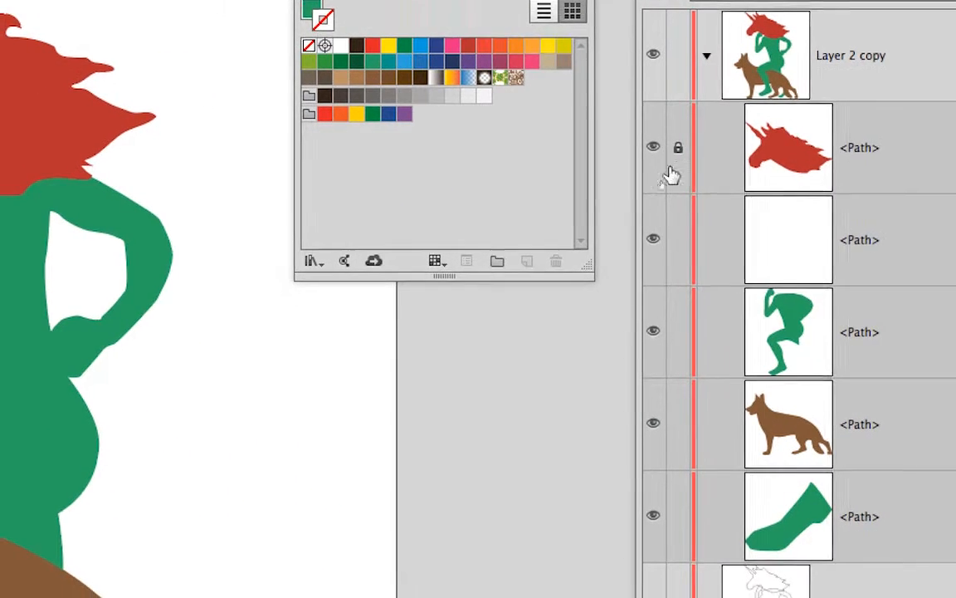
pyautogui.click(655, 255)
pyautogui.moveTo(673, 216); pyautogui.dragTo(678, 439)
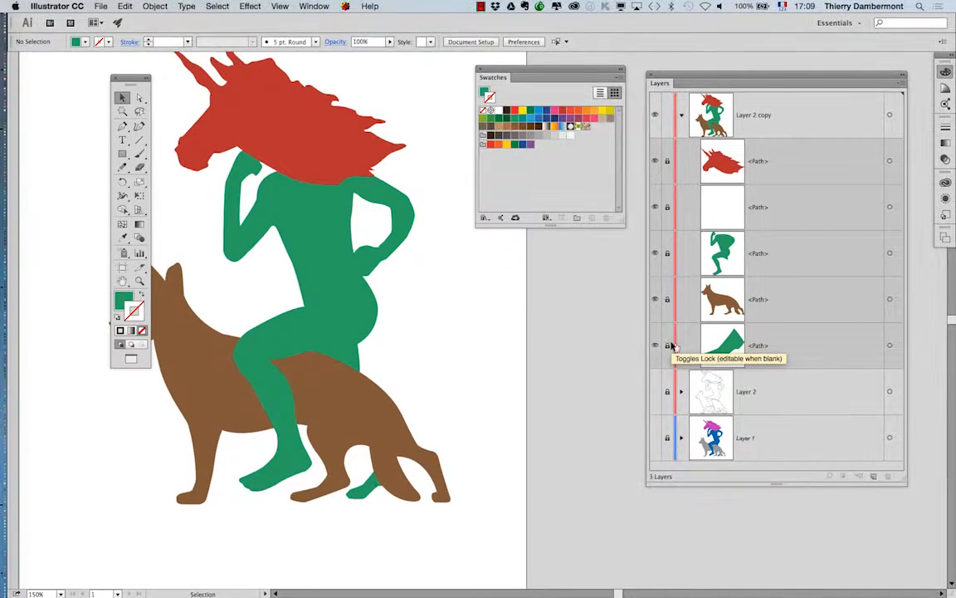
# Draw a rectangle about 185 × 233 mm covering the whole illustration within the artboard
pyautogui.scroll(-1, 469, 339)
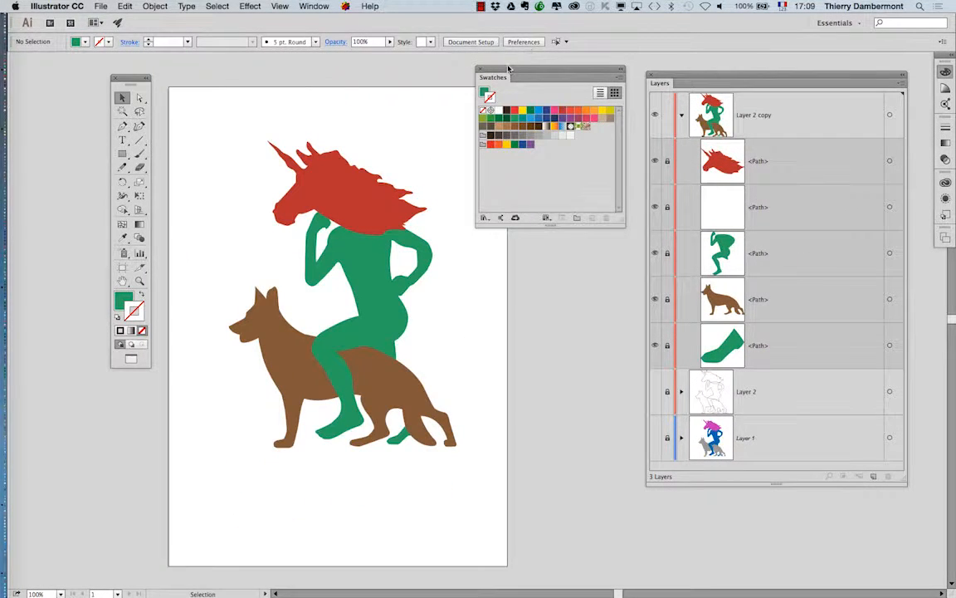
pyautogui.moveTo(529, 81); pyautogui.dragTo(585, 86)
pyautogui.moveTo(330, 234); pyautogui.dragTo(353, 240)
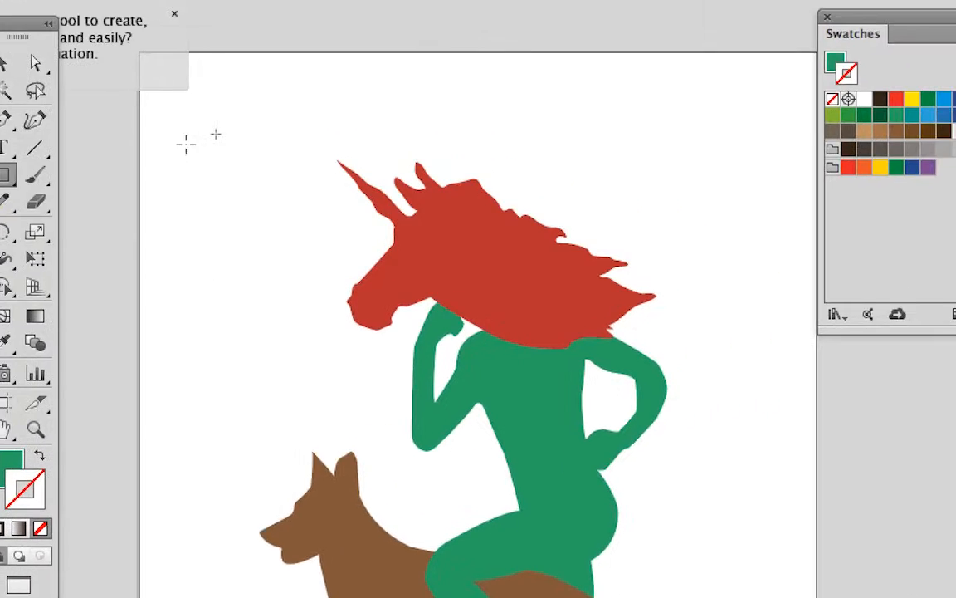
pyautogui.moveTo(301, 86); pyautogui.dragTo(386, 397)
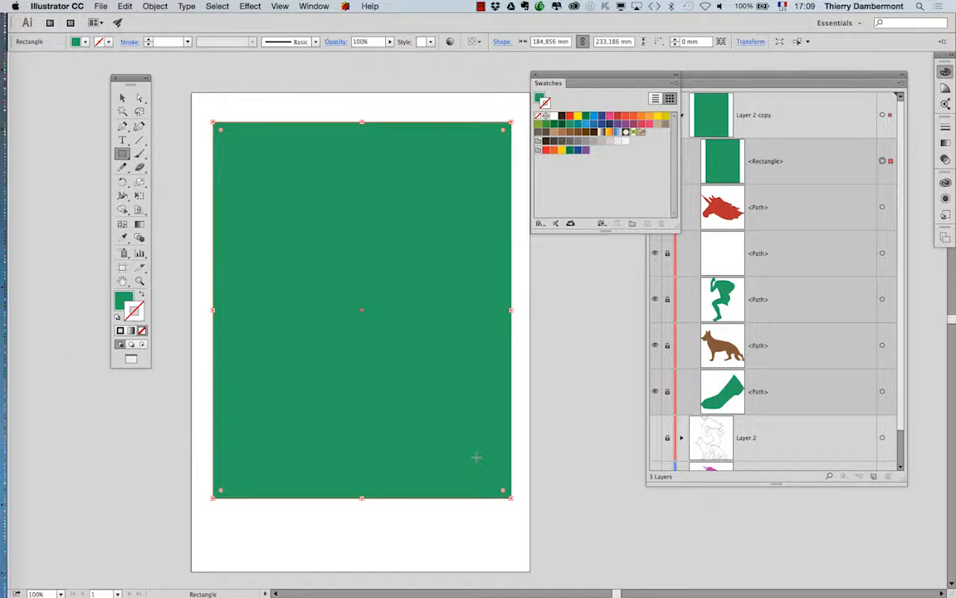
# Fill the rectangle with the light beige swatch and move the Swatches palette clear of the artwork
pyautogui.click(128, 297)
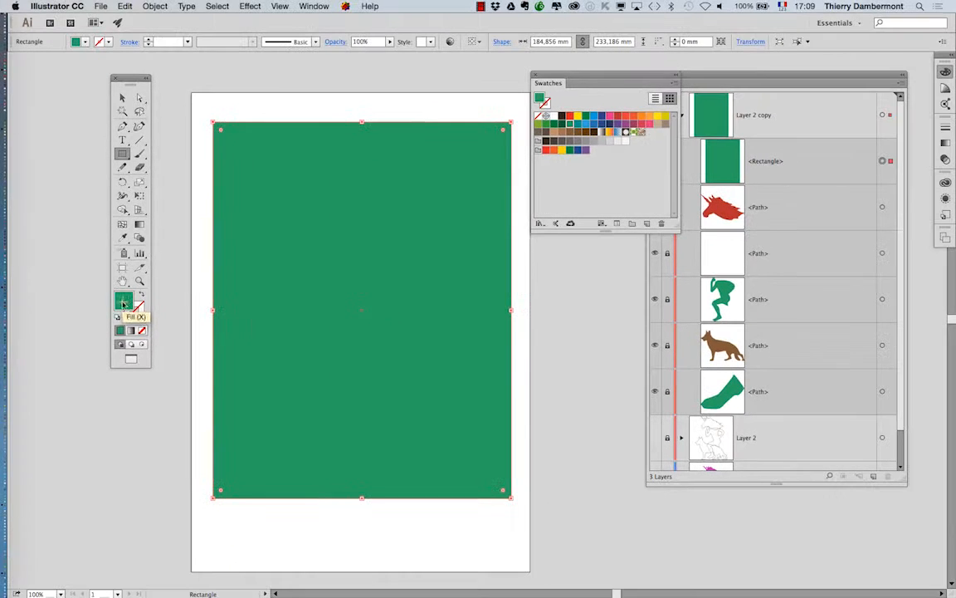
pyautogui.click(562, 133)
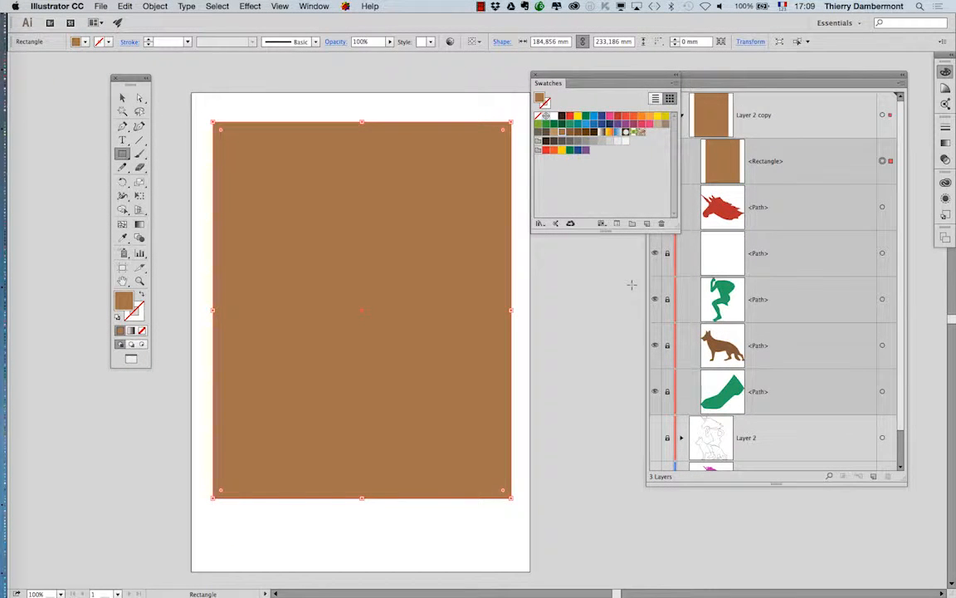
pyautogui.click(554, 132)
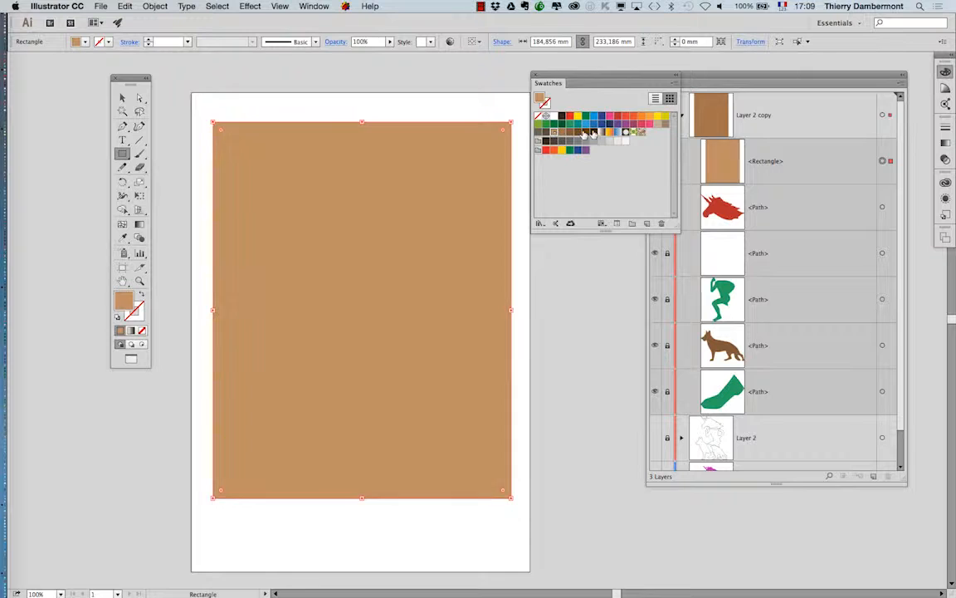
pyautogui.click(658, 125)
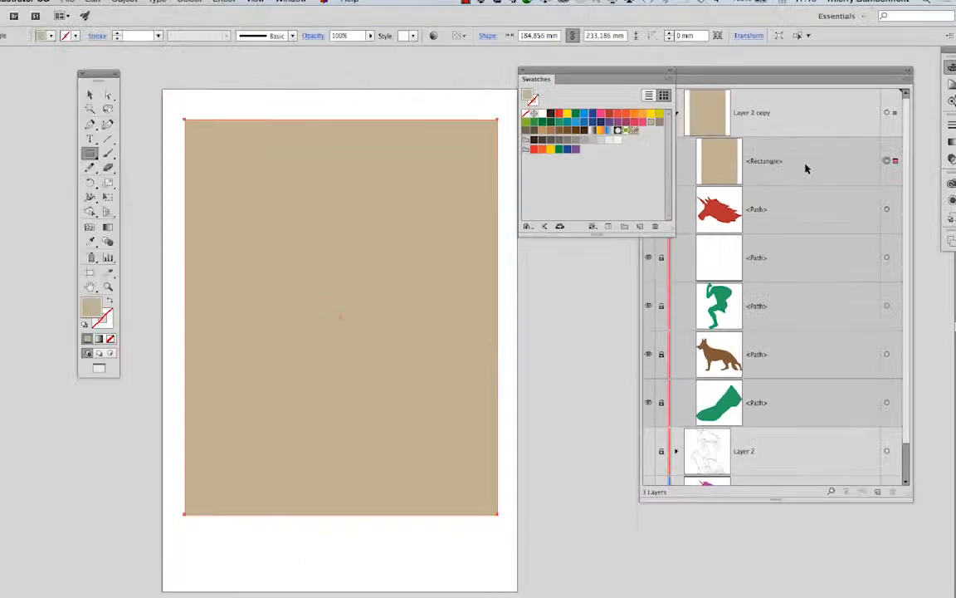
pyautogui.moveTo(650, 81); pyautogui.dragTo(586, 62)
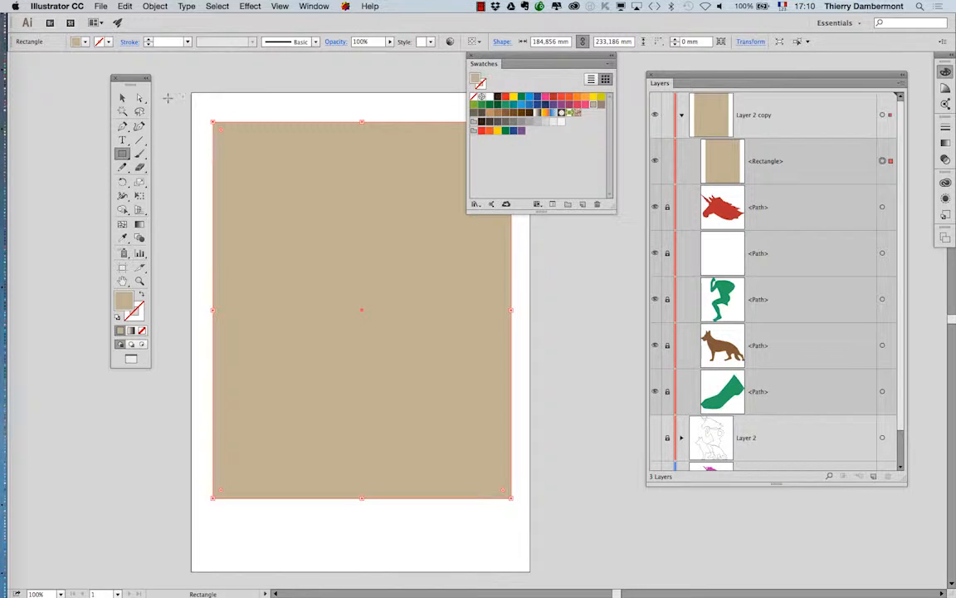
pyautogui.moveTo(502, 60); pyautogui.dragTo(557, 84)
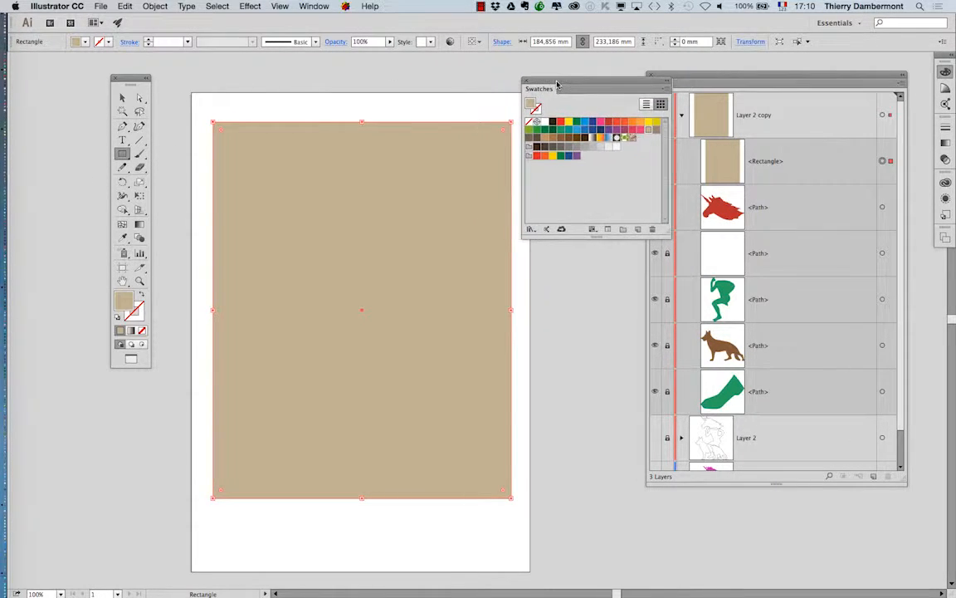
pyautogui.click(123, 156)
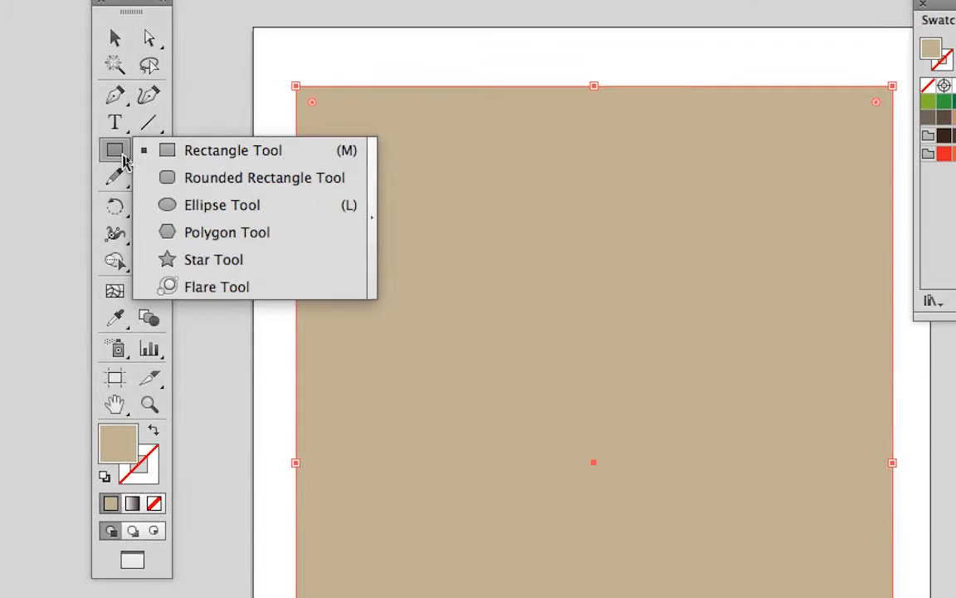
pyautogui.click(123, 155)
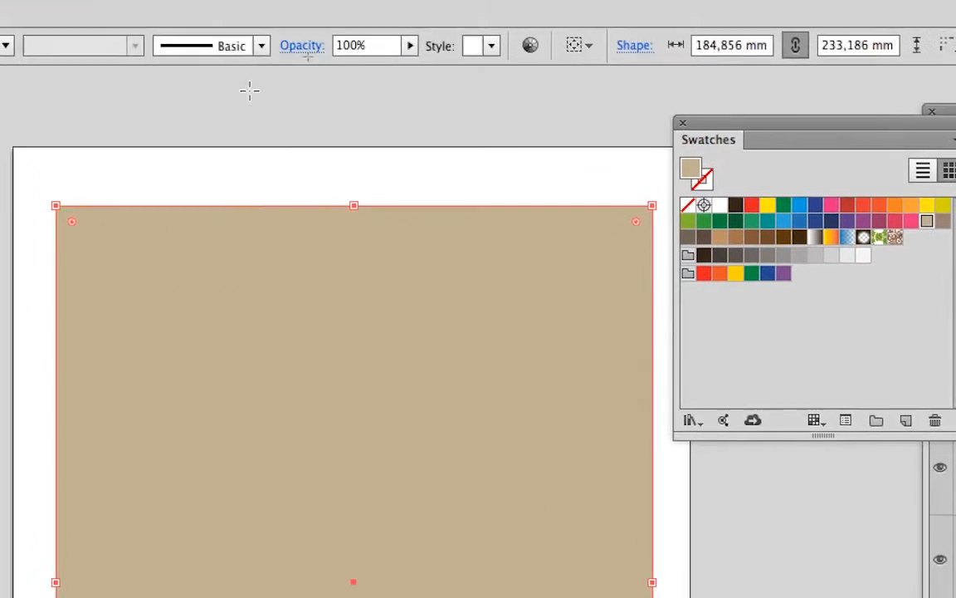
pyautogui.click(207, 12)
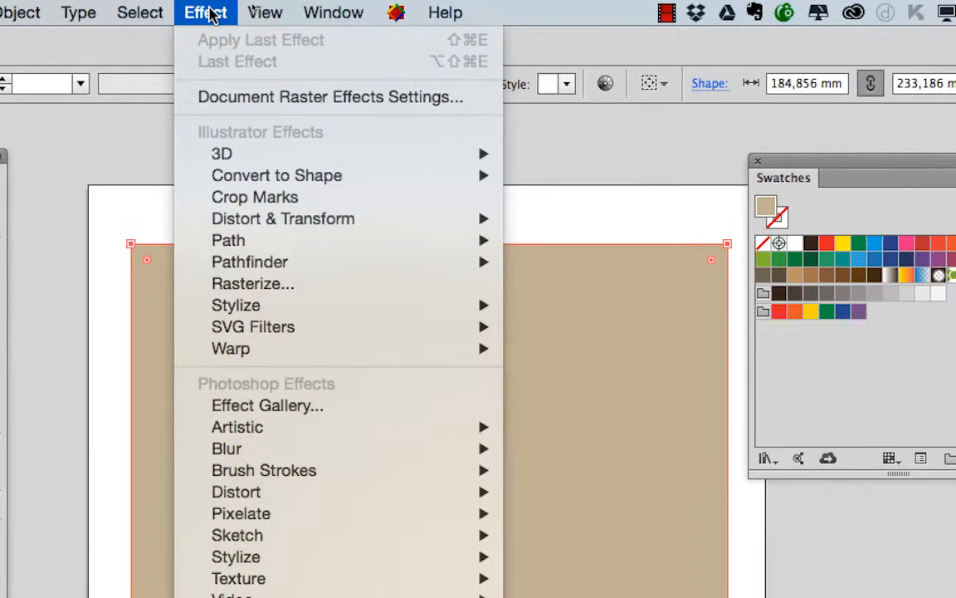
pyautogui.click(211, 14)
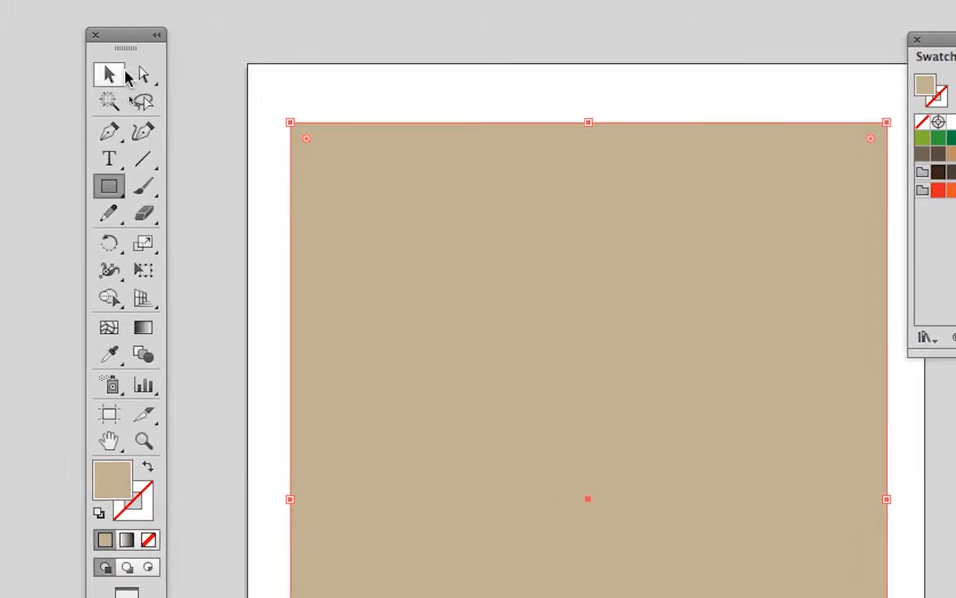
# Start the Round Corners effect on the selected rectangle with the preview enabled and its dialog near the upper-left corner
pyautogui.click(112, 75)
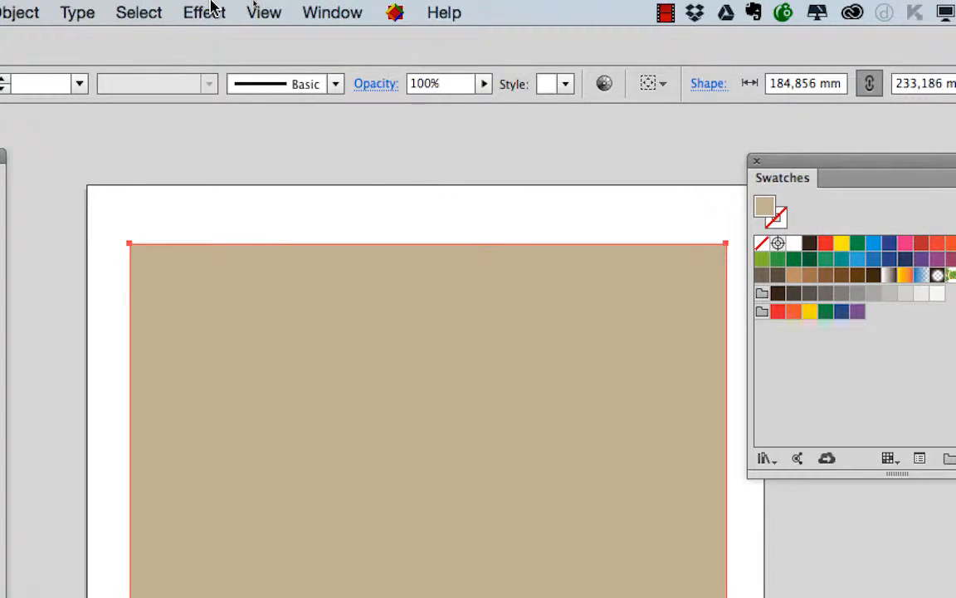
pyautogui.click(209, 10)
pyautogui.moveTo(240, 327)
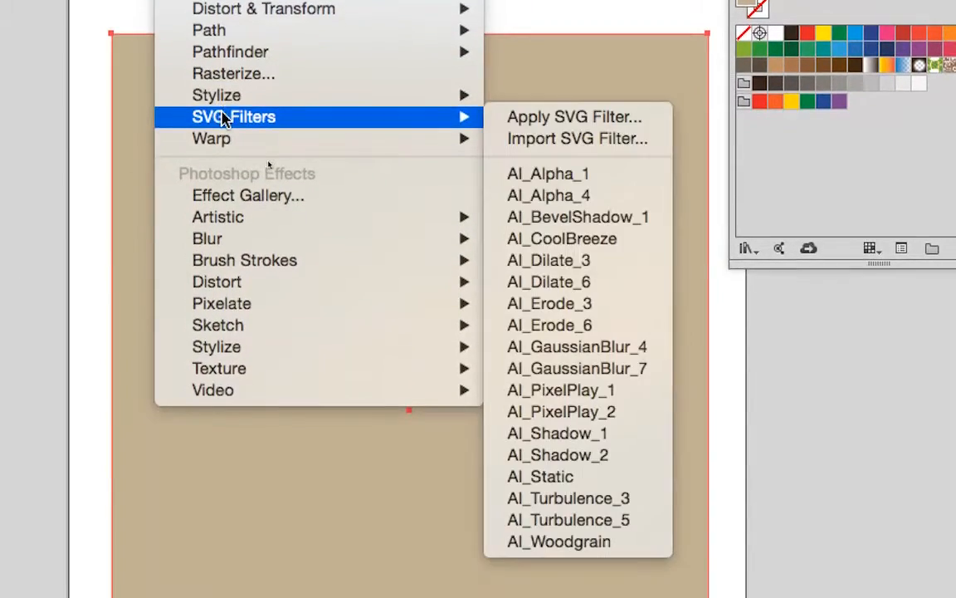
pyautogui.moveTo(236, 98)
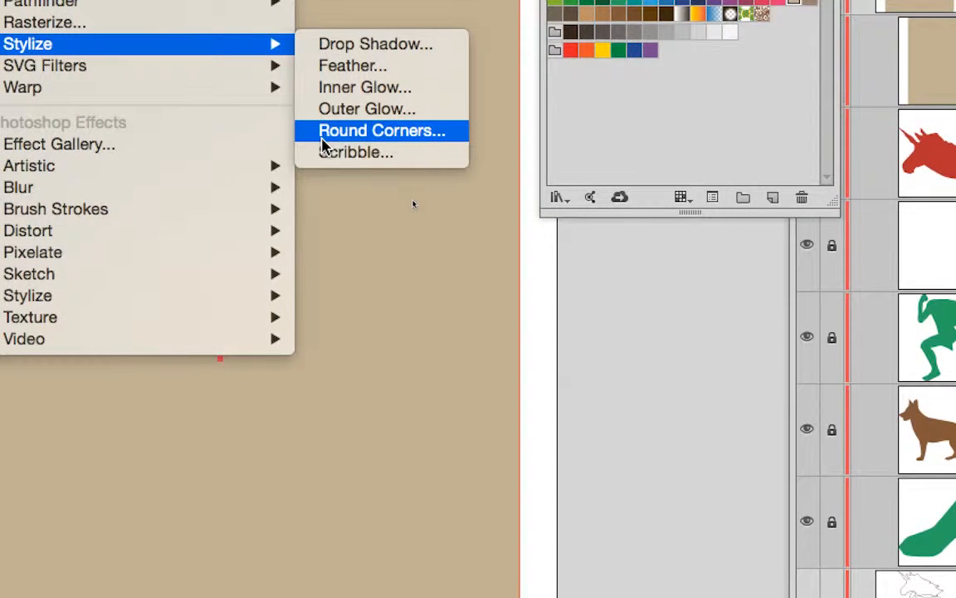
pyautogui.click(324, 130)
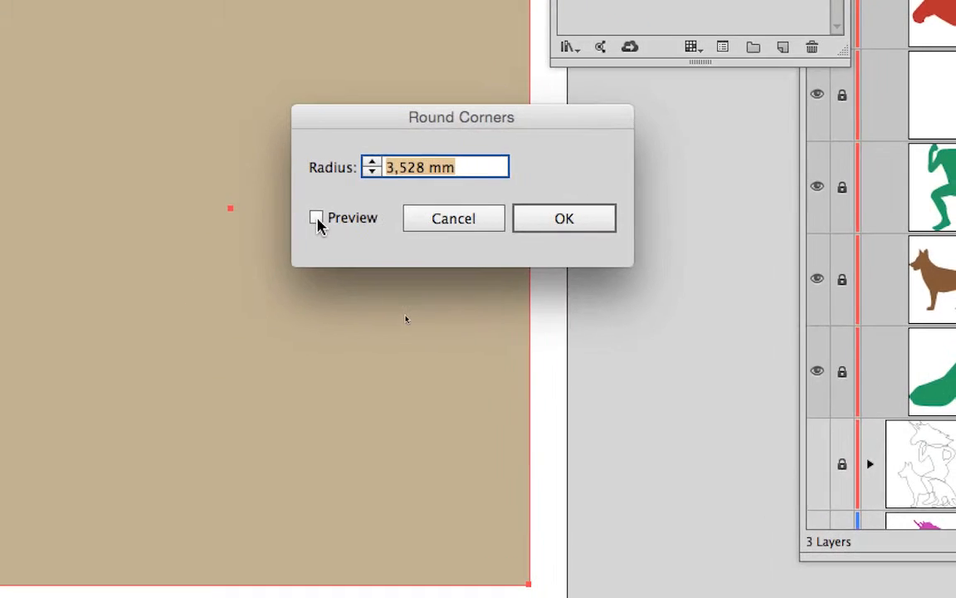
pyautogui.click(306, 368)
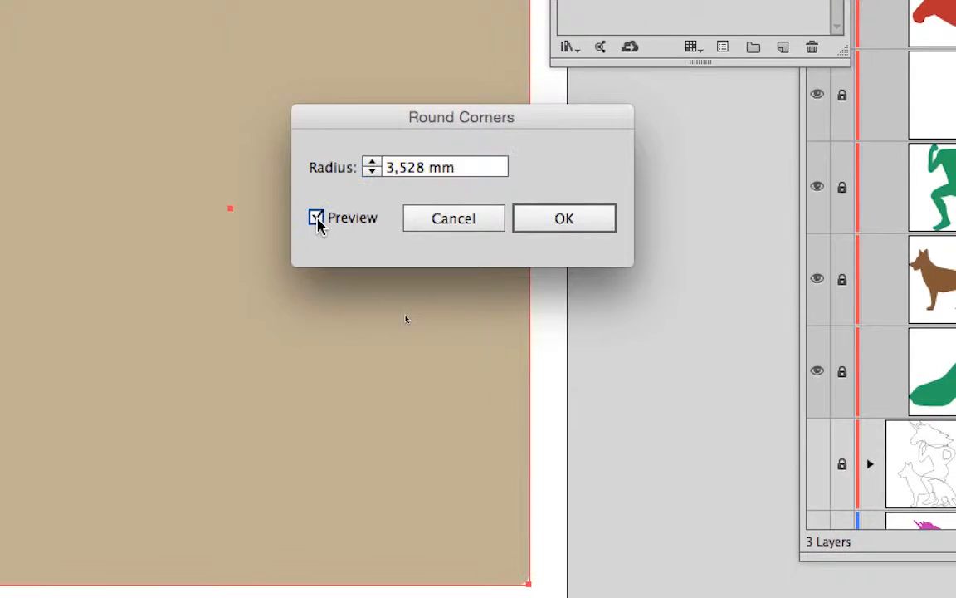
pyautogui.moveTo(323, 185); pyautogui.dragTo(204, 90)
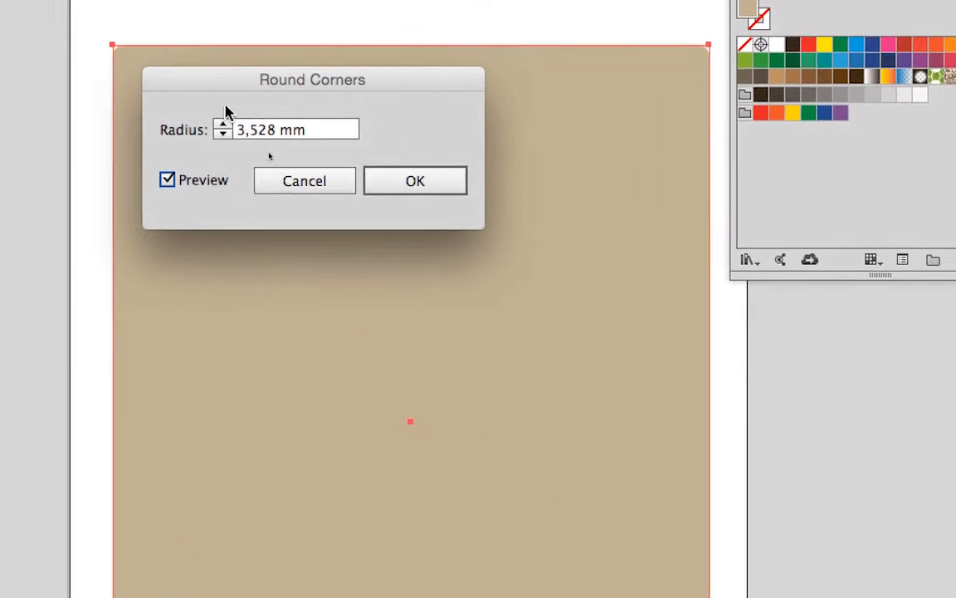
# Set the rectangle's corner radius to 26 mm and apply the Round Corners effect
pyautogui.click(225, 114)
pyautogui.click(225, 113)
pyautogui.click(225, 114)
pyautogui.click(225, 114)
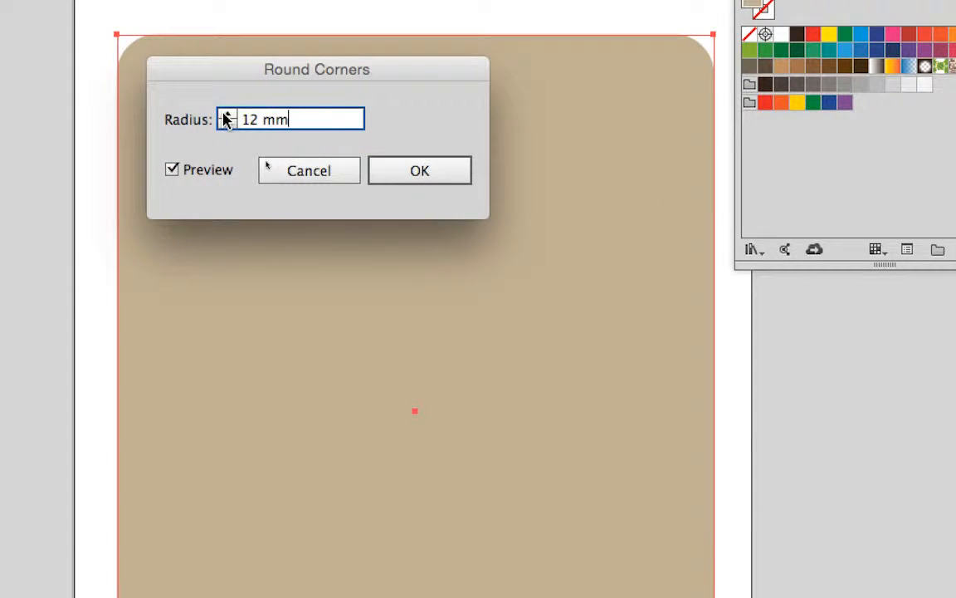
pyautogui.click(225, 114)
pyautogui.click(225, 114)
pyautogui.click(225, 114)
pyautogui.click(225, 113)
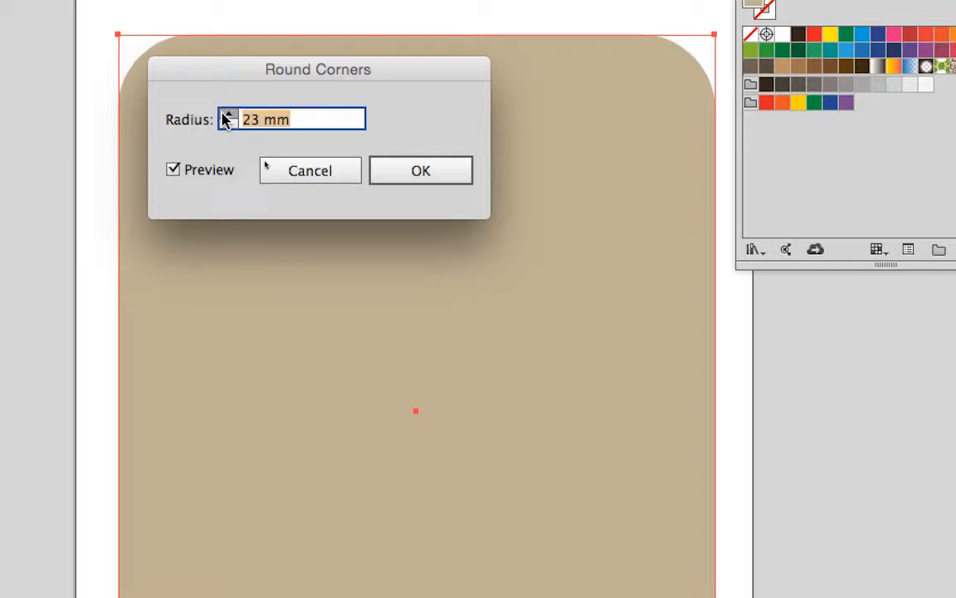
pyautogui.click(225, 114)
pyautogui.click(224, 114)
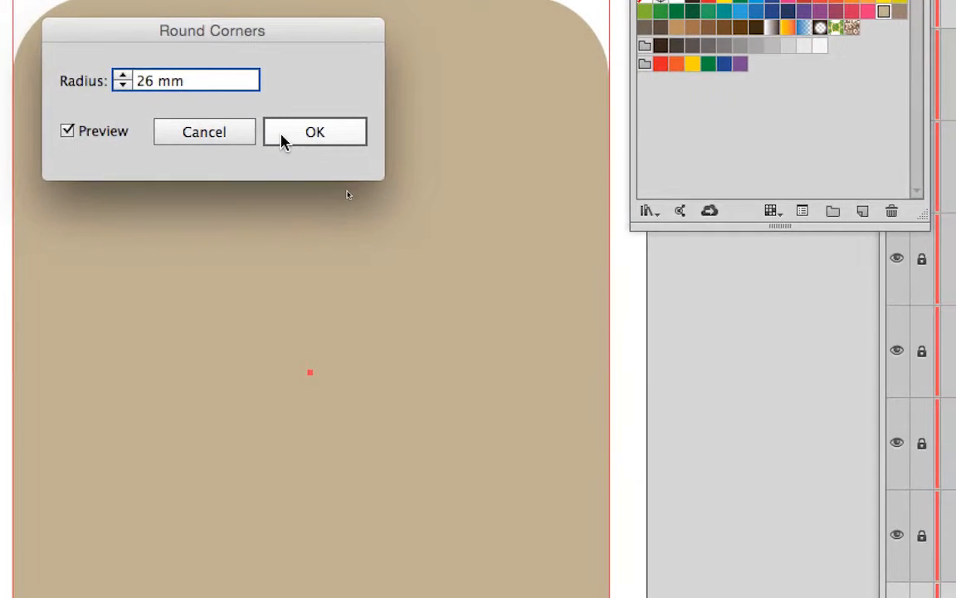
pyautogui.click(388, 175)
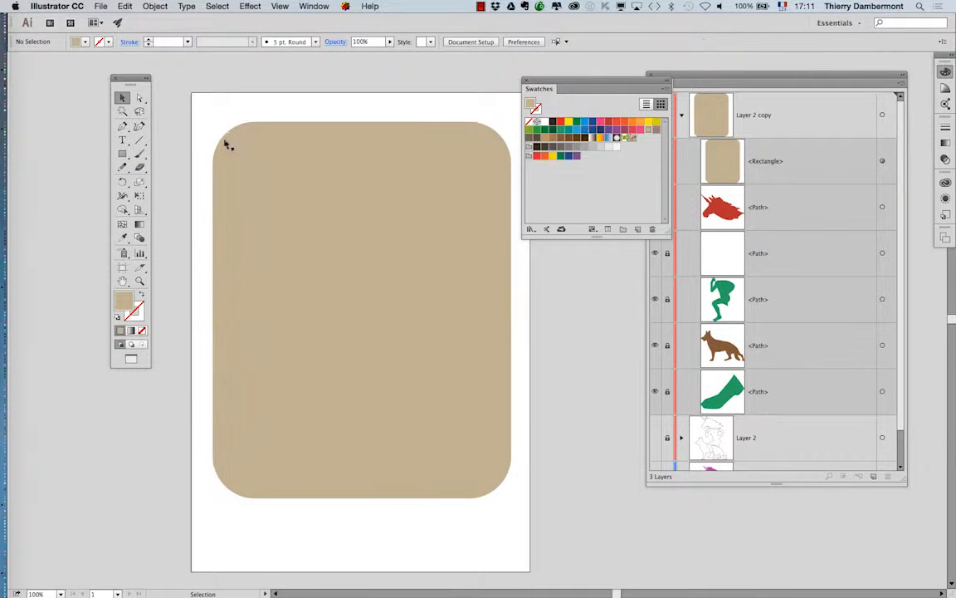
# Examine the rounded rectangle's original outline and corner widgets with the Selection and Direct Selection tools, and check the available shape tools
pyautogui.click(199, 155)
pyautogui.click(226, 137)
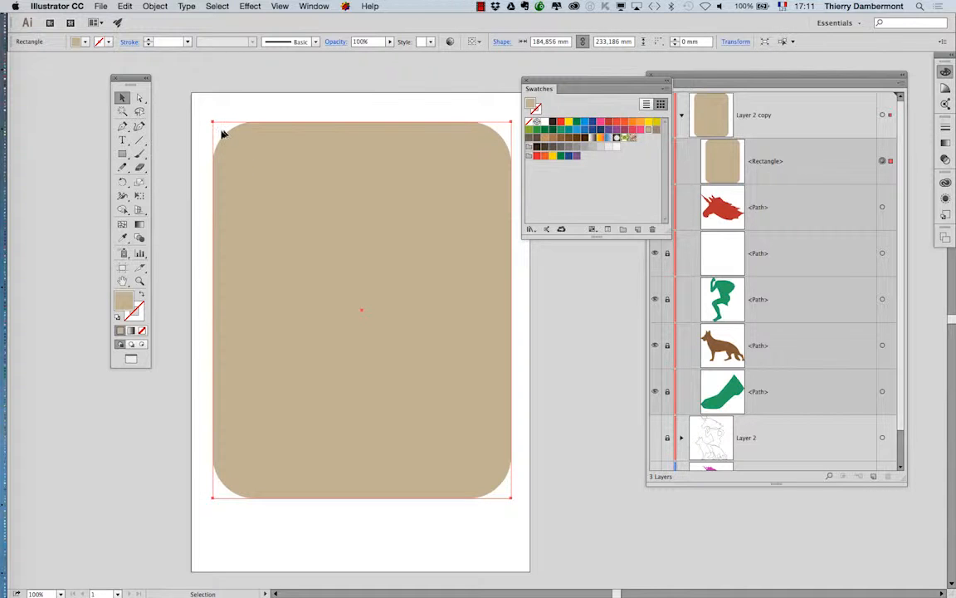
pyautogui.press('a')
pyautogui.press('a')
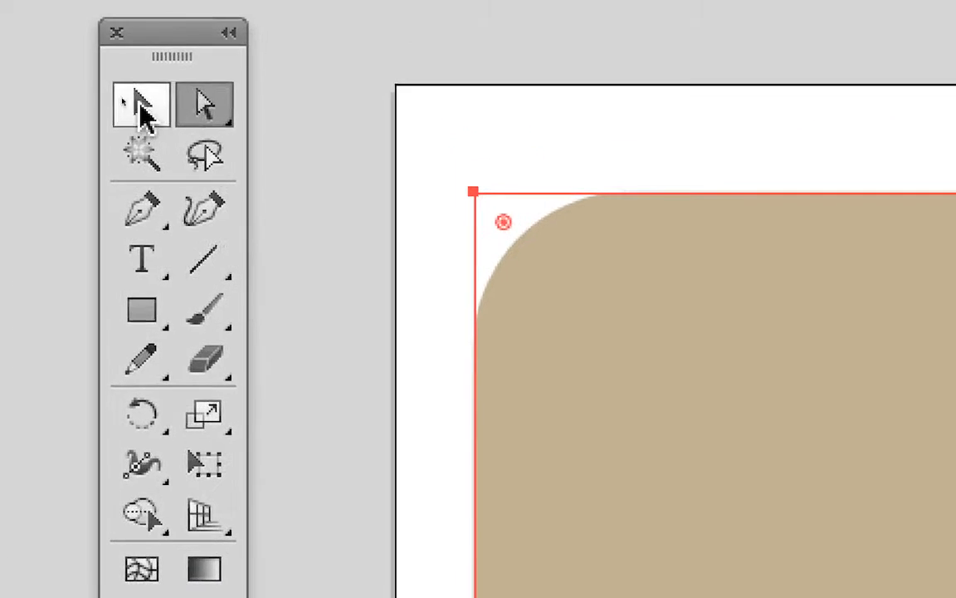
pyautogui.click(140, 106)
pyautogui.click(217, 114)
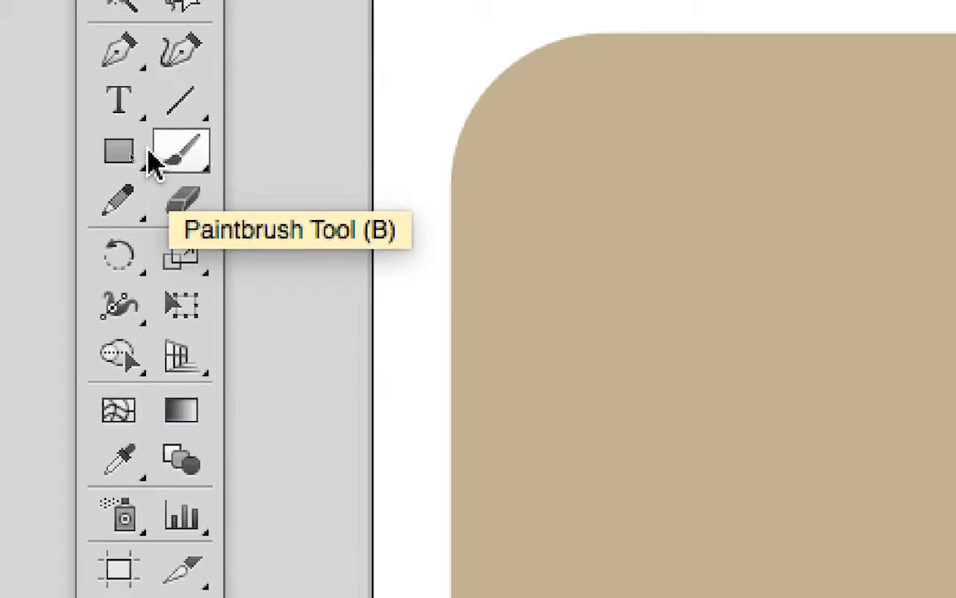
pyautogui.moveTo(133, 154); pyautogui.dragTo(223, 214)
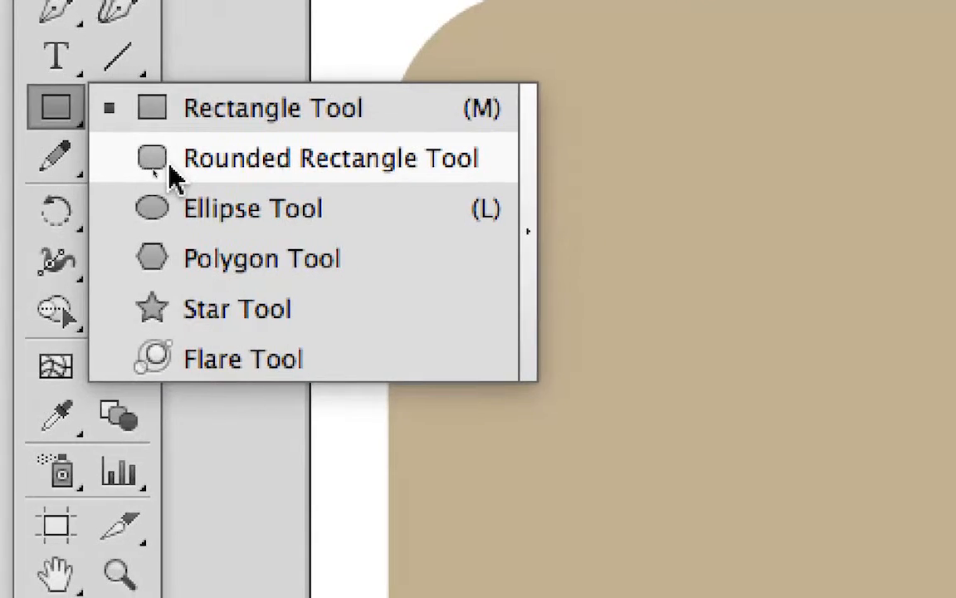
pyautogui.moveTo(171, 174); pyautogui.dragTo(78, 113)
pyautogui.click(137, 109)
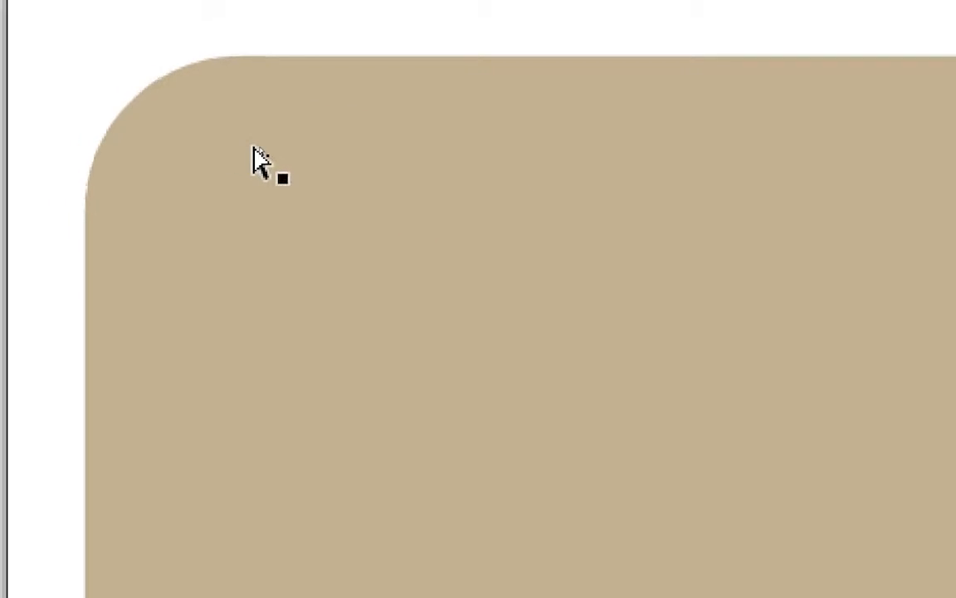
pyautogui.click(254, 152)
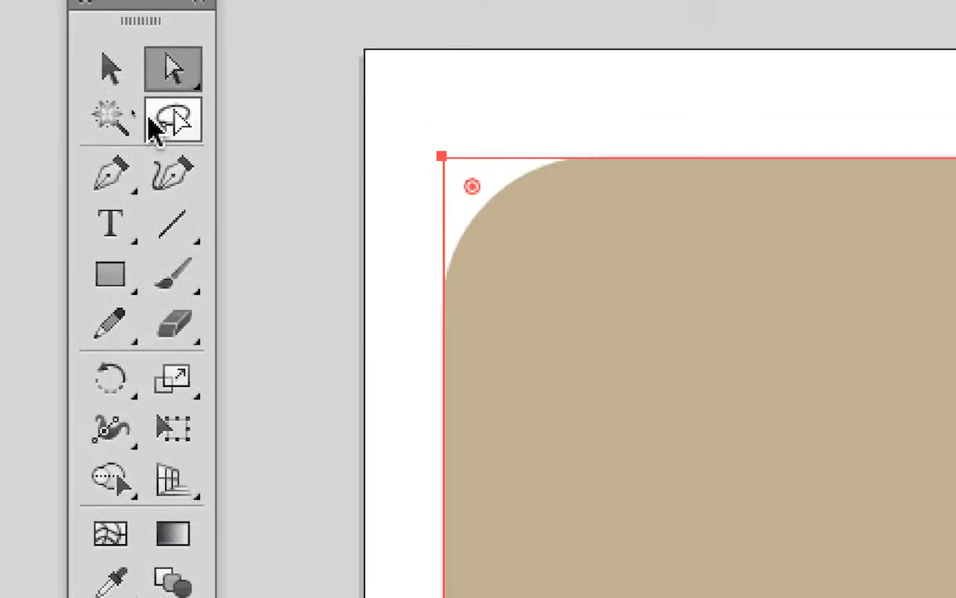
pyautogui.click(112, 68)
pyautogui.click(212, 107)
pyautogui.click(273, 249)
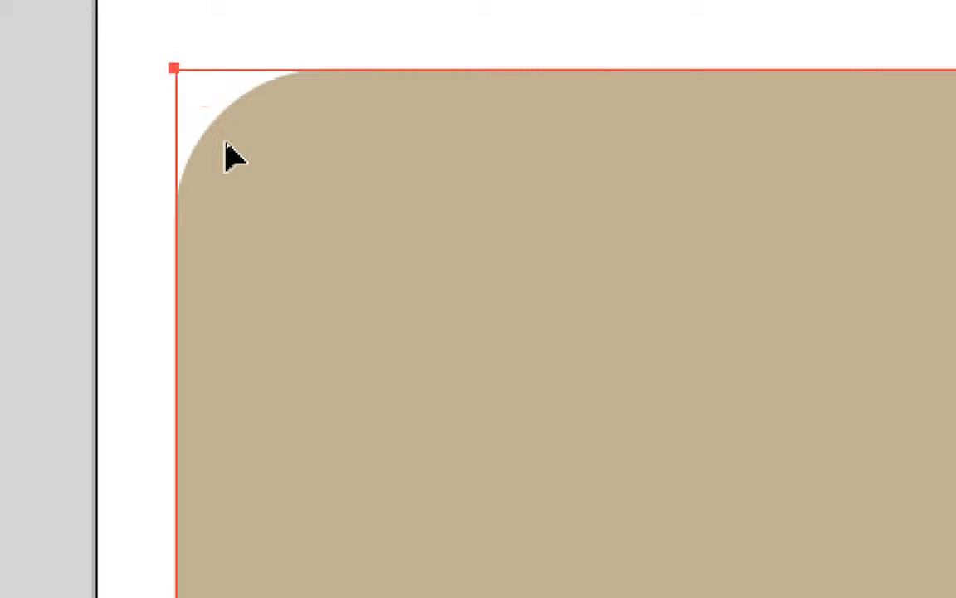
pyautogui.press('super')
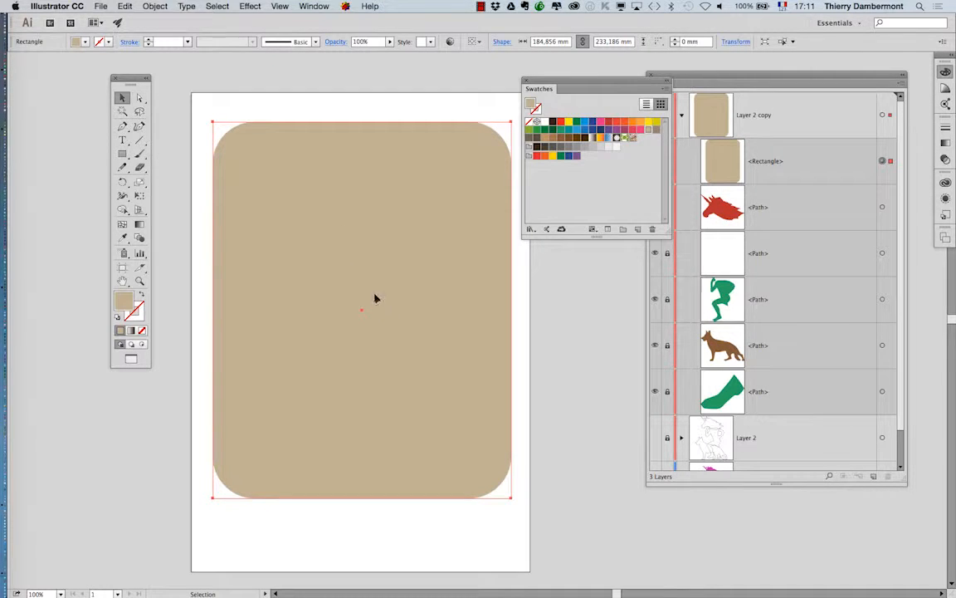
pyautogui.click(251, 6)
pyautogui.moveTo(274, 153)
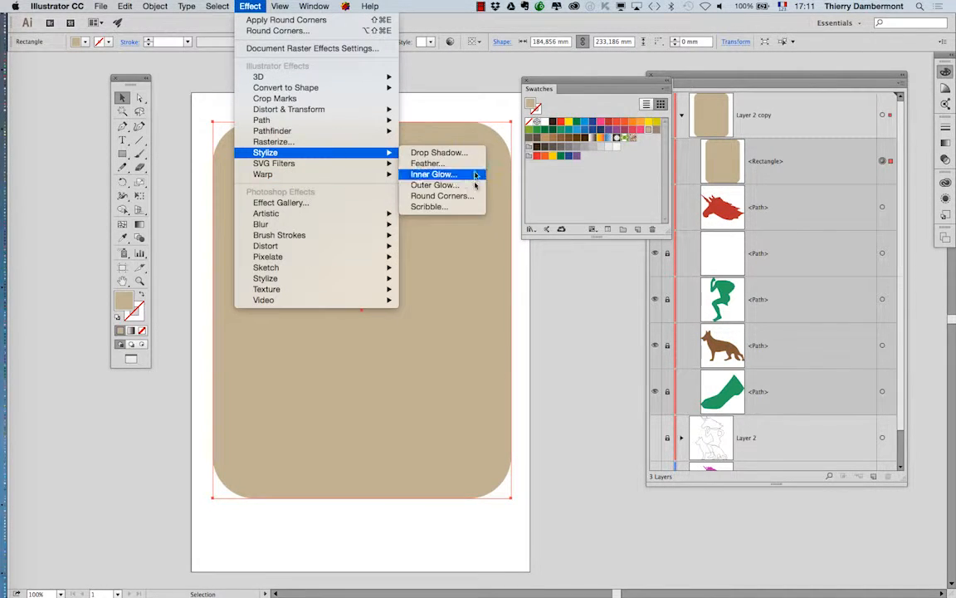
pyautogui.click(535, 305)
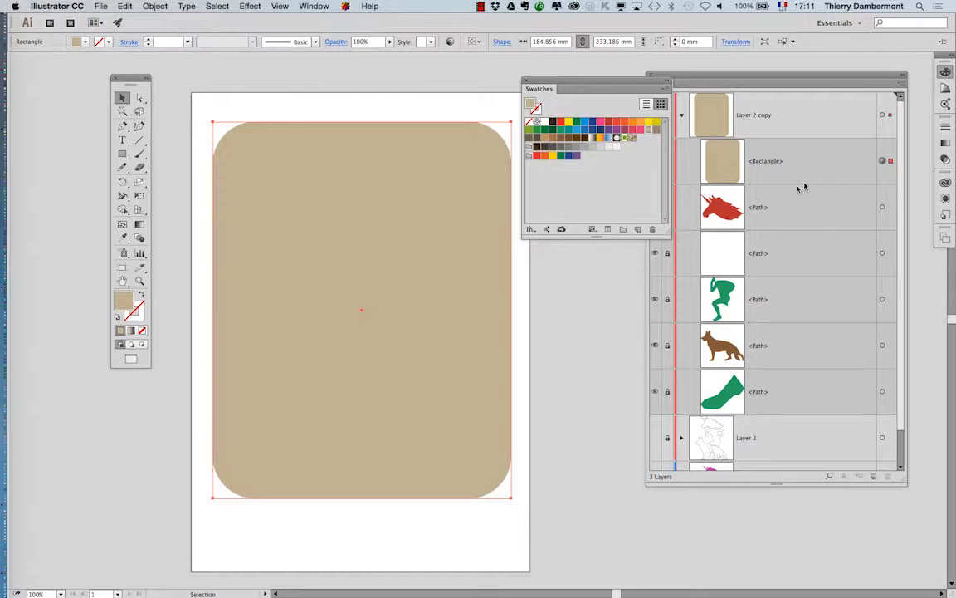
# Move the Swatches palette clear of the Layers palette and artwork, and bring up the Appearance palette for the selected rectangle
pyautogui.moveTo(631, 84); pyautogui.dragTo(154, 402)
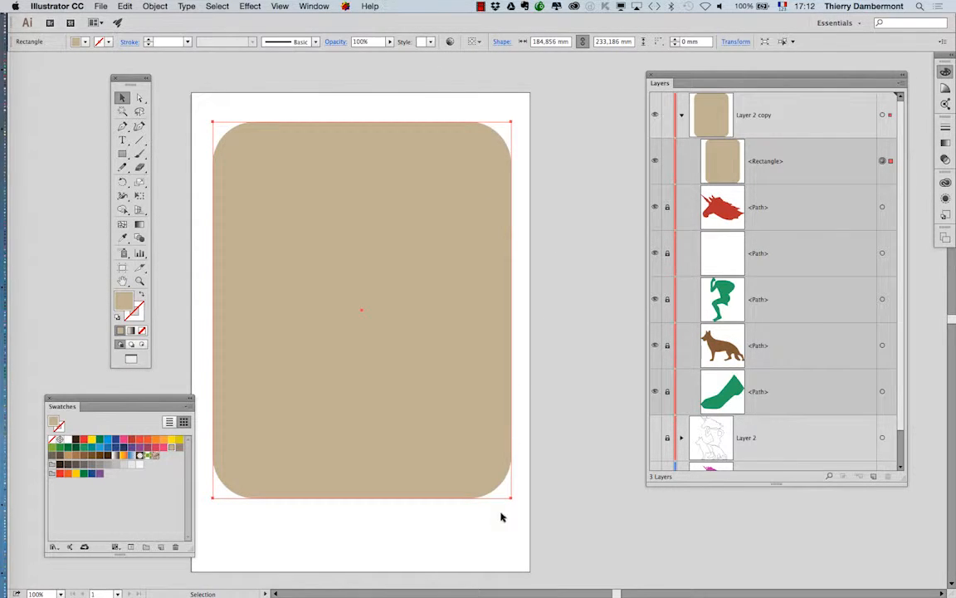
pyautogui.click(325, 7)
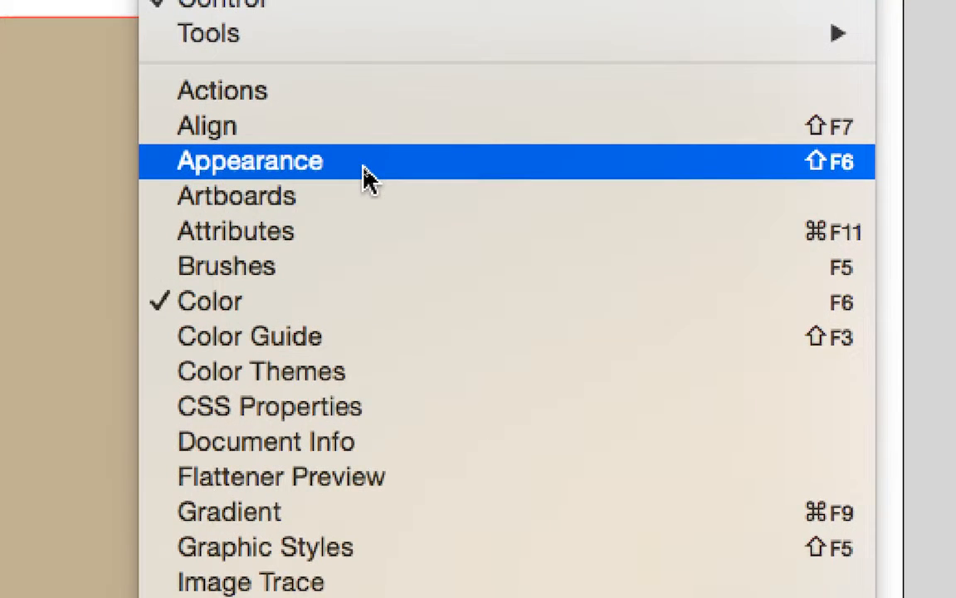
pyautogui.click(365, 176)
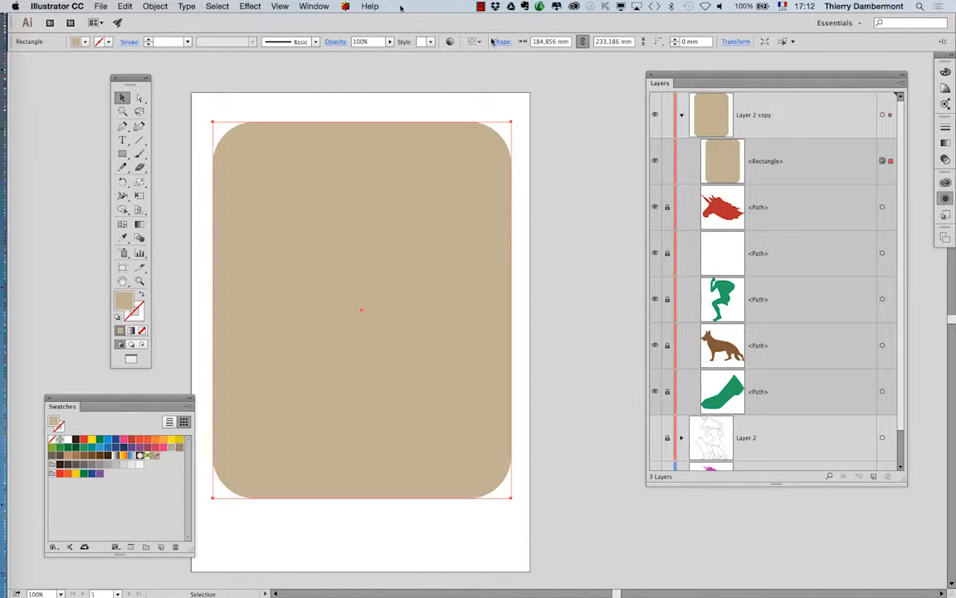
# Expand the docked palettes, detach Appearance as a floating palette, and collapse the dock back to icons
pyautogui.rightClick(946, 202)
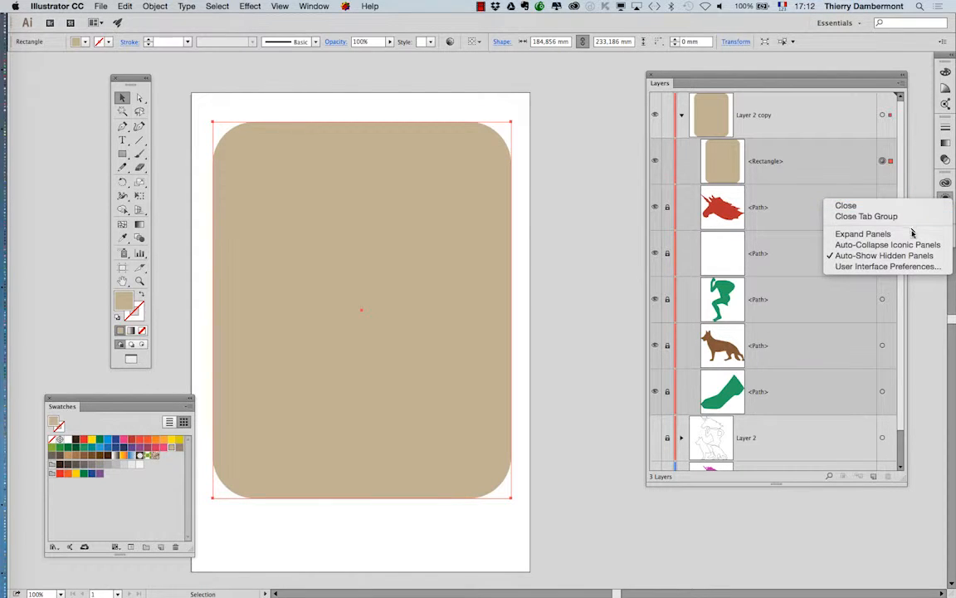
pyautogui.click(915, 230)
pyautogui.moveTo(826, 74); pyautogui.dragTo(680, 40)
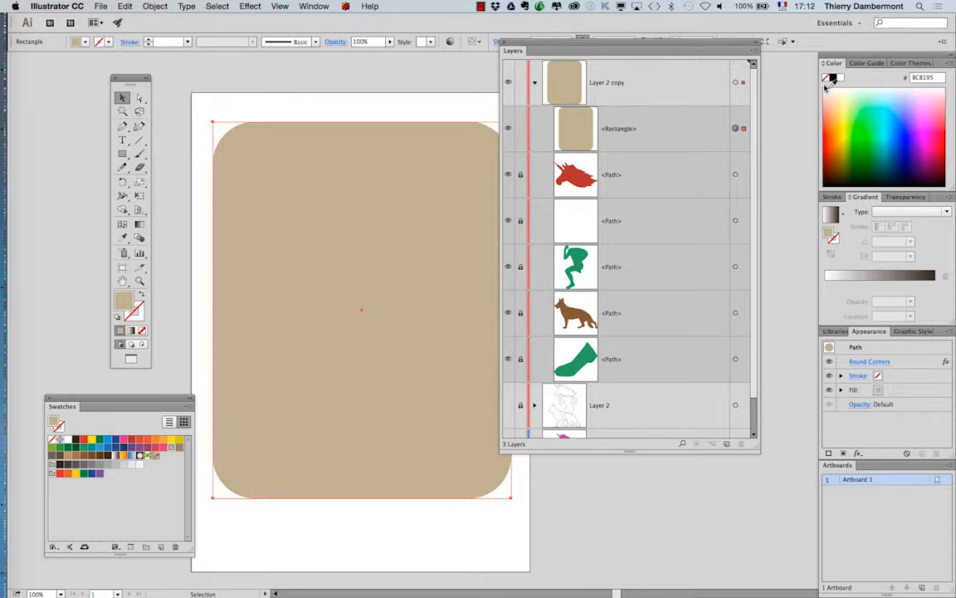
pyautogui.moveTo(880, 335); pyautogui.dragTo(274, 142)
pyautogui.click(951, 59)
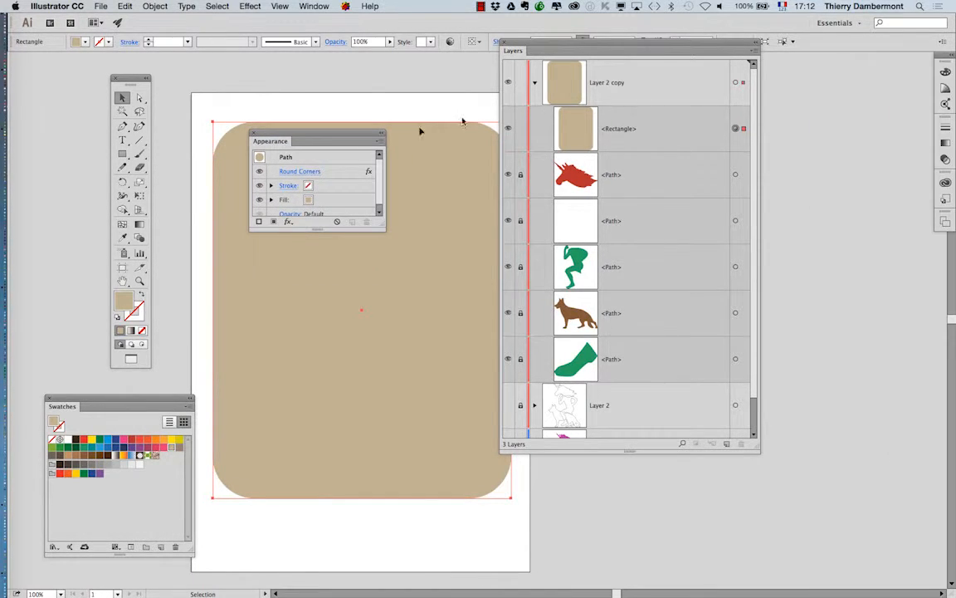
# Enlarge the floating Appearance palette to show all its entries, and arrange it and the Layers palette without overlap
pyautogui.moveTo(349, 133); pyautogui.dragTo(404, 83)
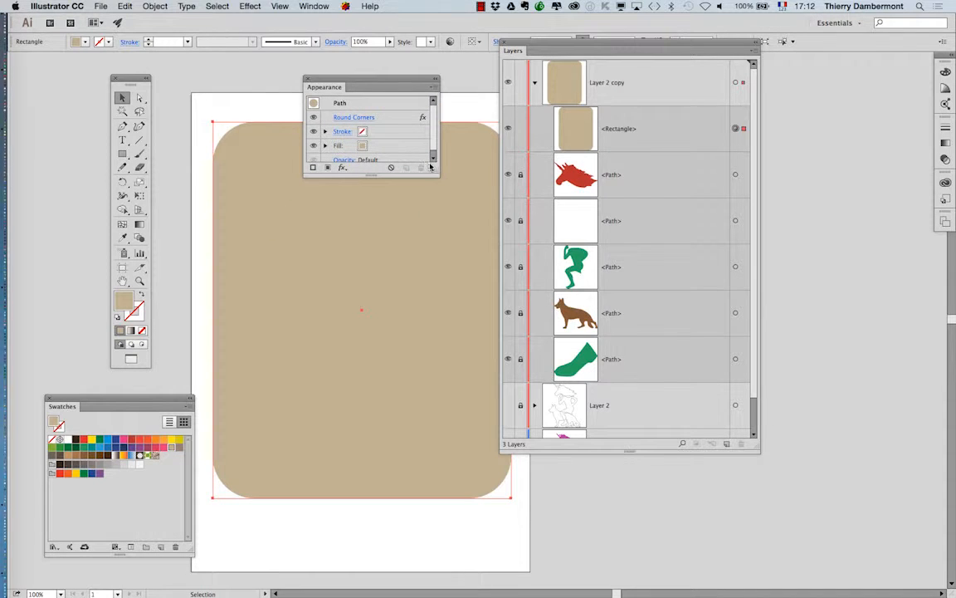
pyautogui.moveTo(432, 170); pyautogui.dragTo(463, 226)
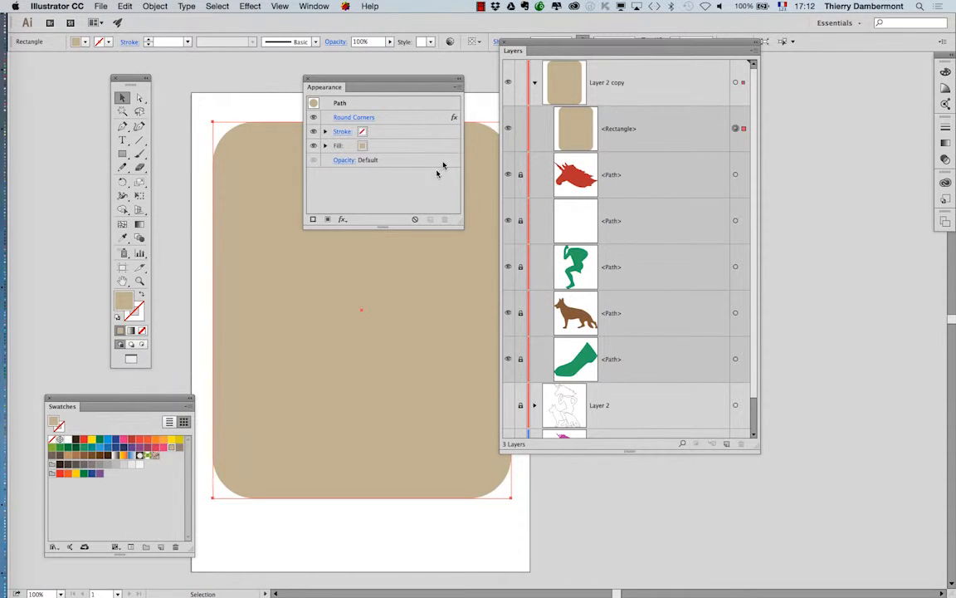
pyautogui.moveTo(556, 49); pyautogui.dragTo(681, 102)
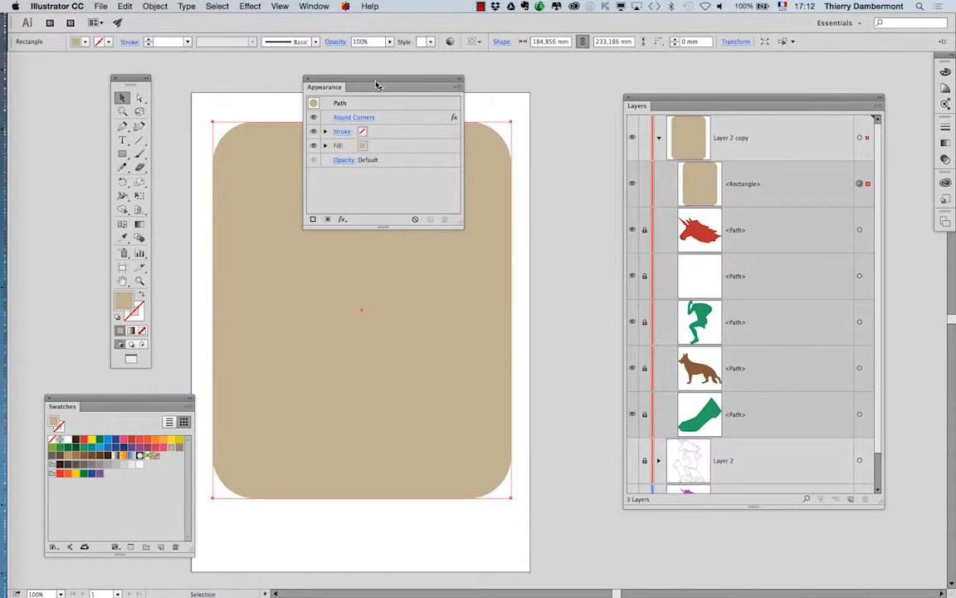
pyautogui.moveTo(376, 86); pyautogui.dragTo(337, 113)
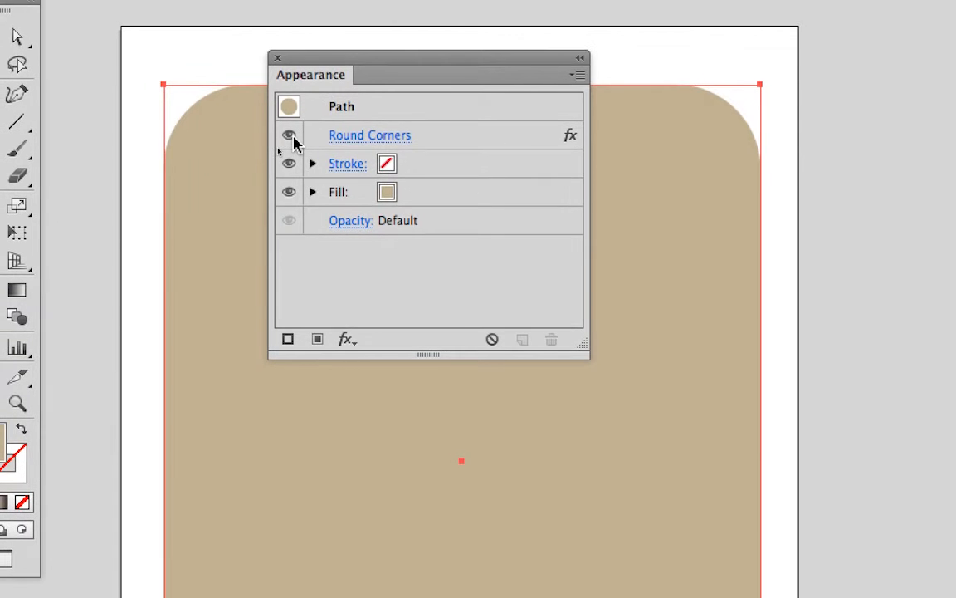
# Toggle the visibility of the rectangle's Round Corners effect off and on several times to compare both appearances
pyautogui.click(287, 140)
pyautogui.click(287, 140)
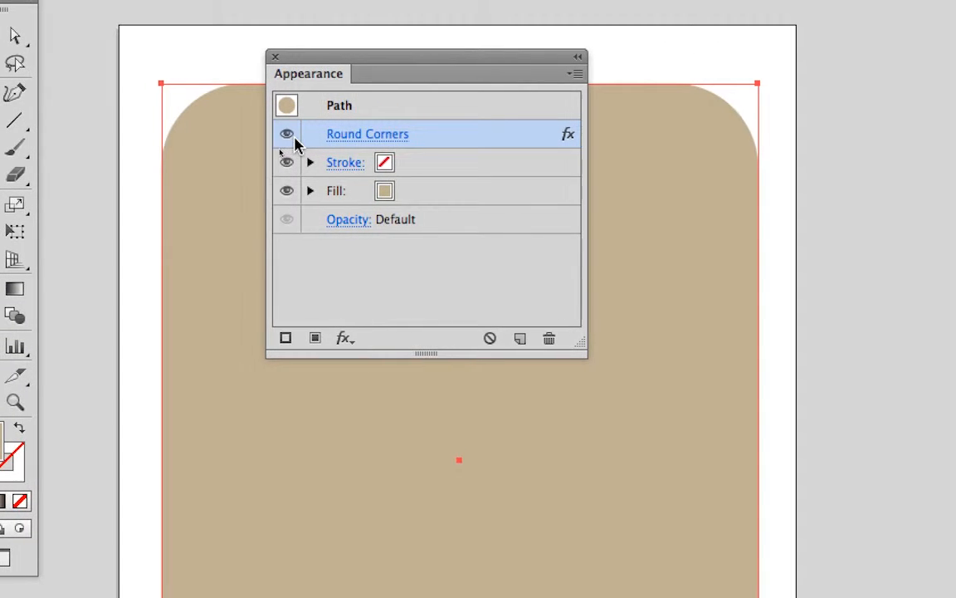
pyautogui.click(292, 140)
pyautogui.click(292, 141)
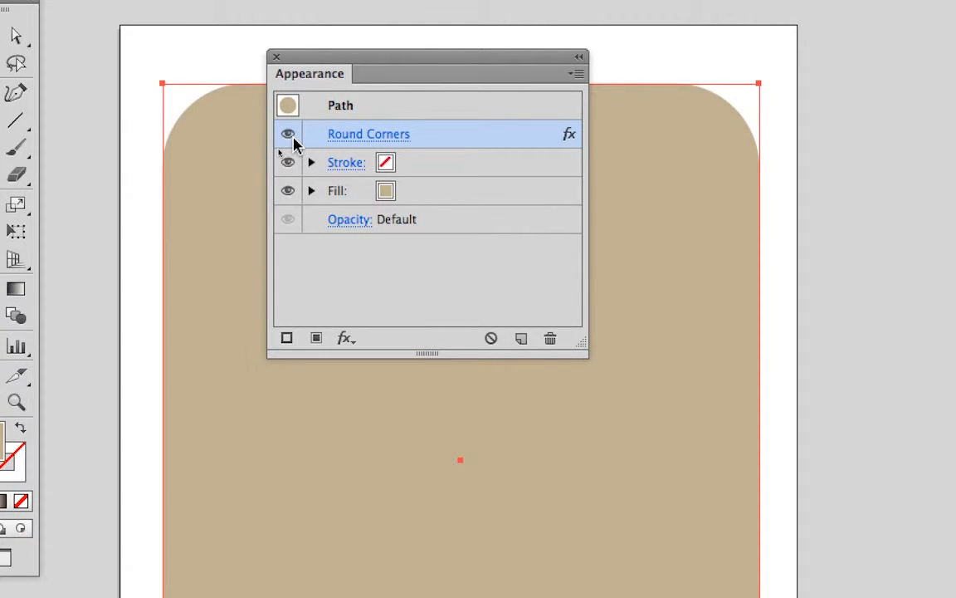
pyautogui.click(292, 140)
pyautogui.click(290, 139)
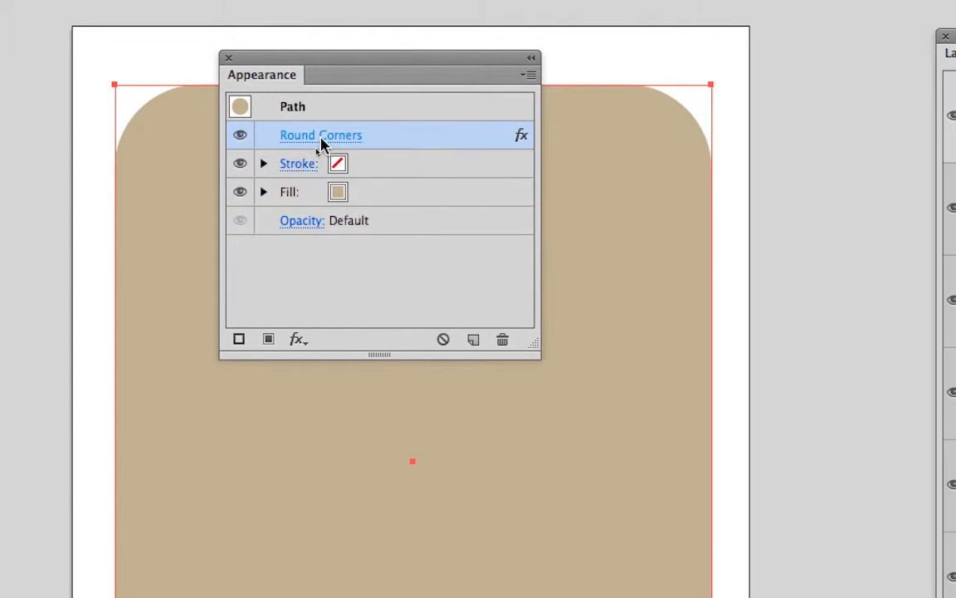
# Edit the rectangle's existing Round Corners effect with the preview enabled, setting its radius to 40 mm
pyautogui.click(321, 144)
pyautogui.click(229, 220)
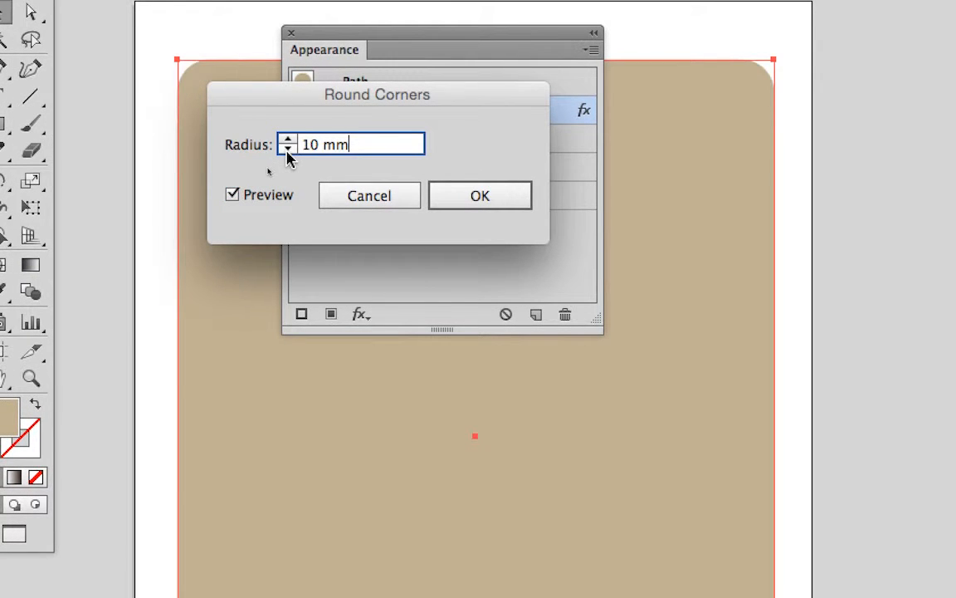
pyautogui.click(288, 141)
pyautogui.click(288, 142)
pyautogui.click(288, 141)
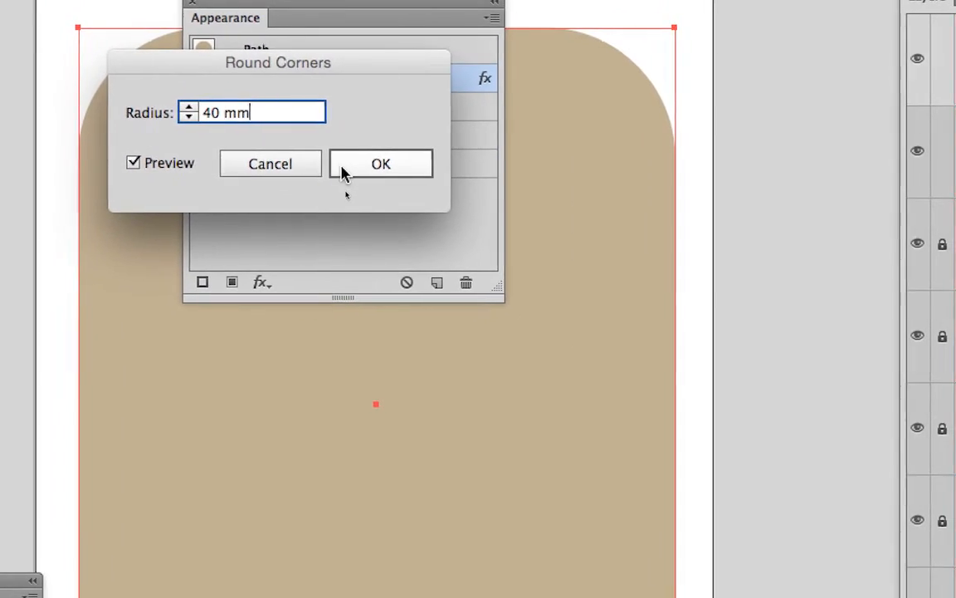
pyautogui.click(440, 208)
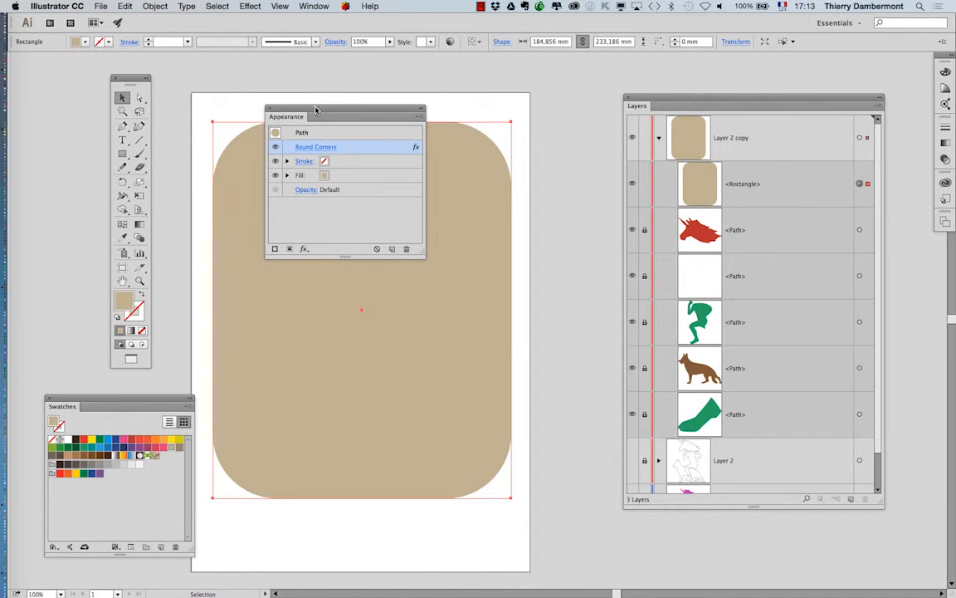
# Move the Appearance palette off the artwork and save the document as a new version named "dessin de logo - 08.ai"
pyautogui.moveTo(316, 110); pyautogui.dragTo(588, 260)
pyautogui.click(101, 6)
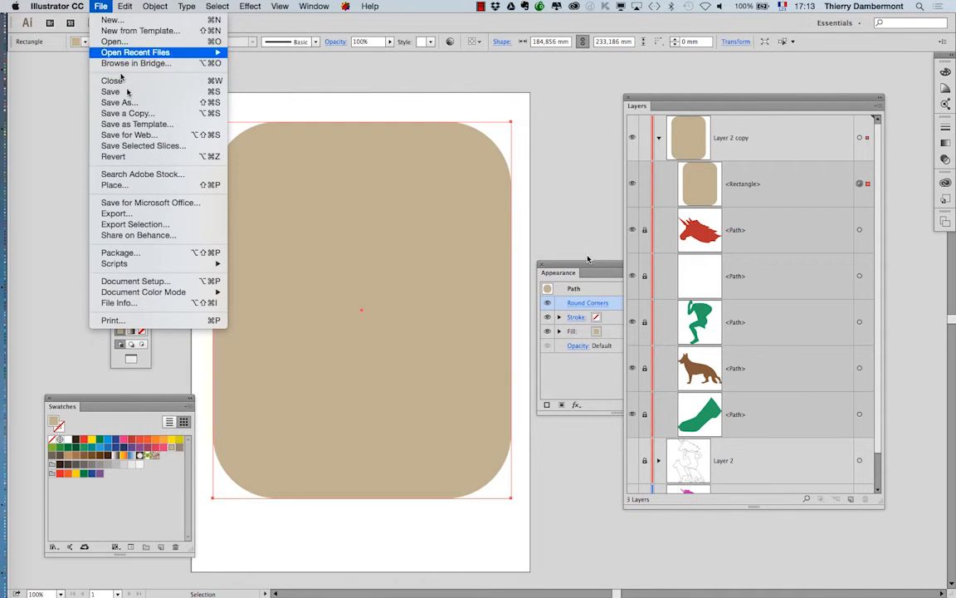
pyautogui.click(133, 103)
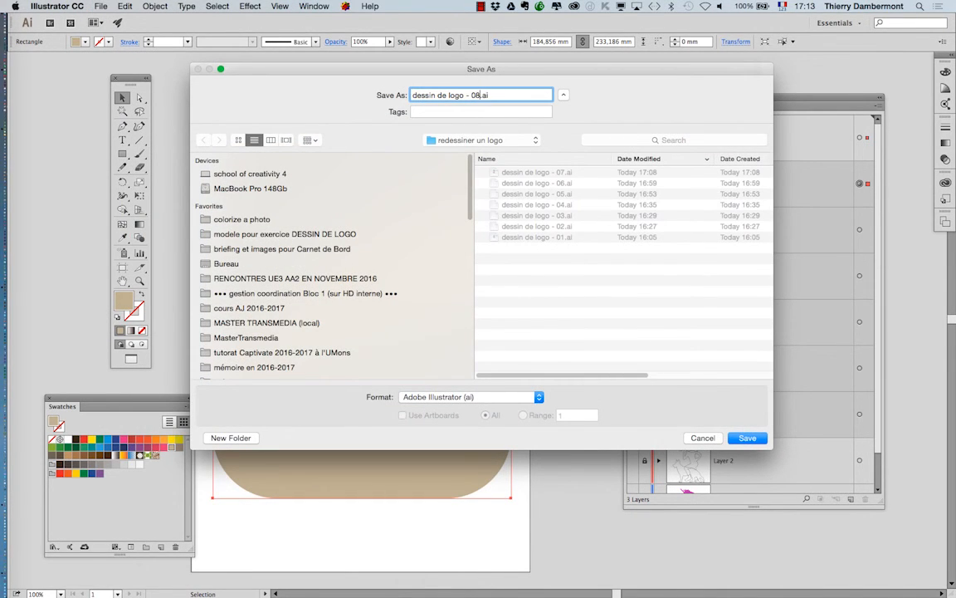
pyautogui.press('Return')
pyautogui.click(593, 459)
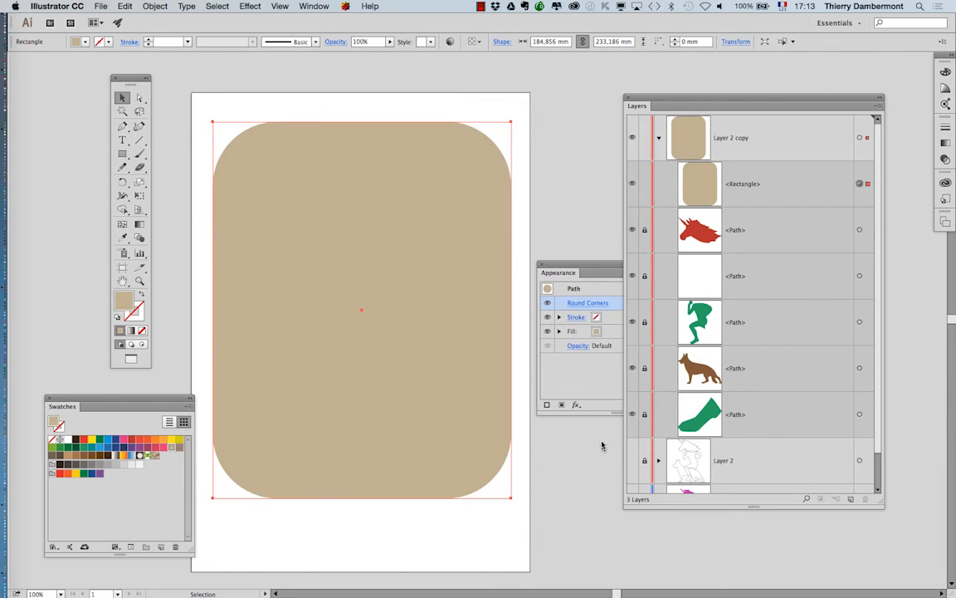